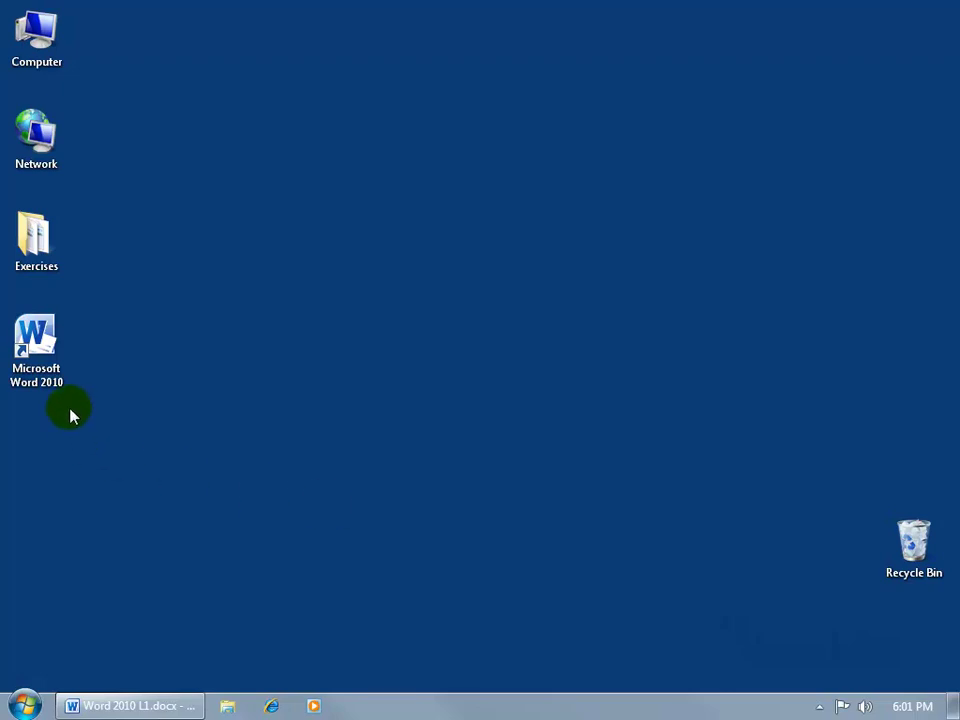
Browse the Microsoft Office folder under All Programs in the Start menu, then dismiss the menu
left_click(34, 703)
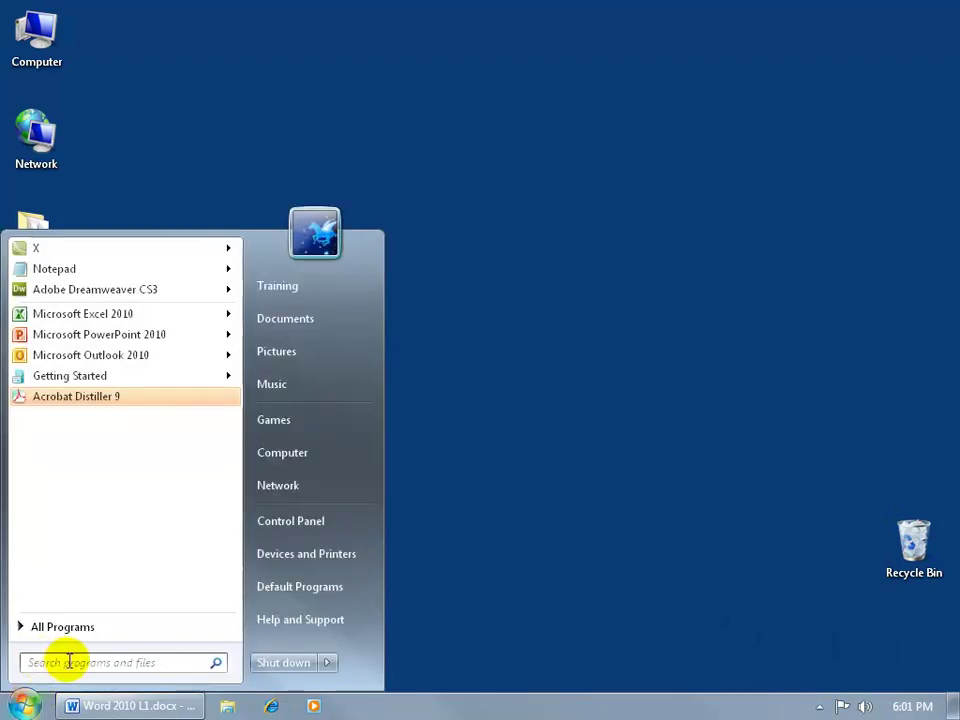
left_click(72, 627)
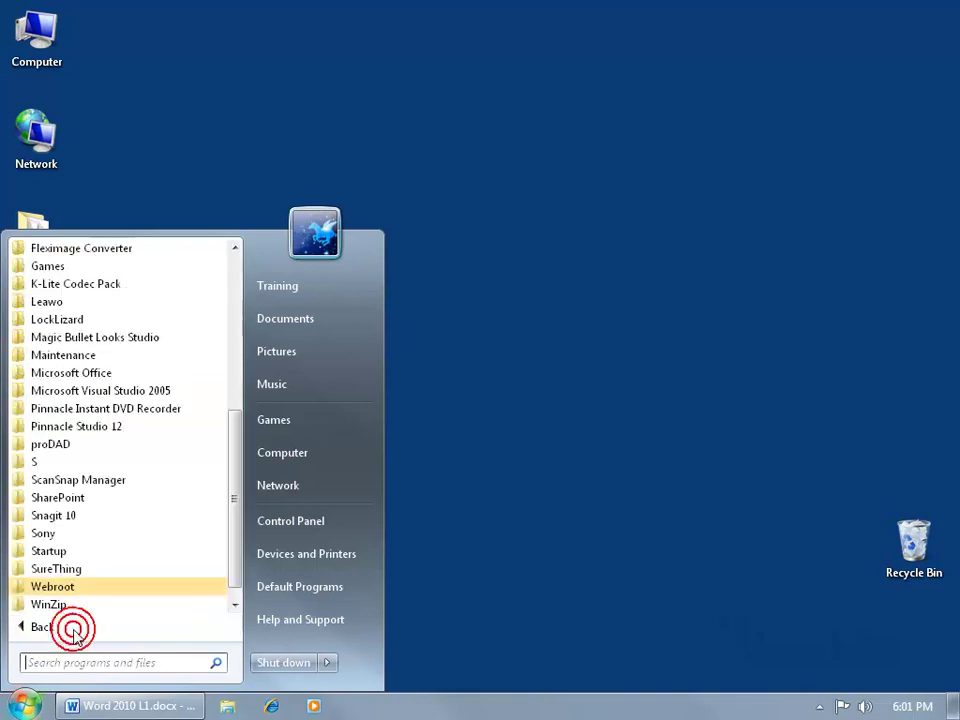
left_click_drag(236, 540, 214, 497)
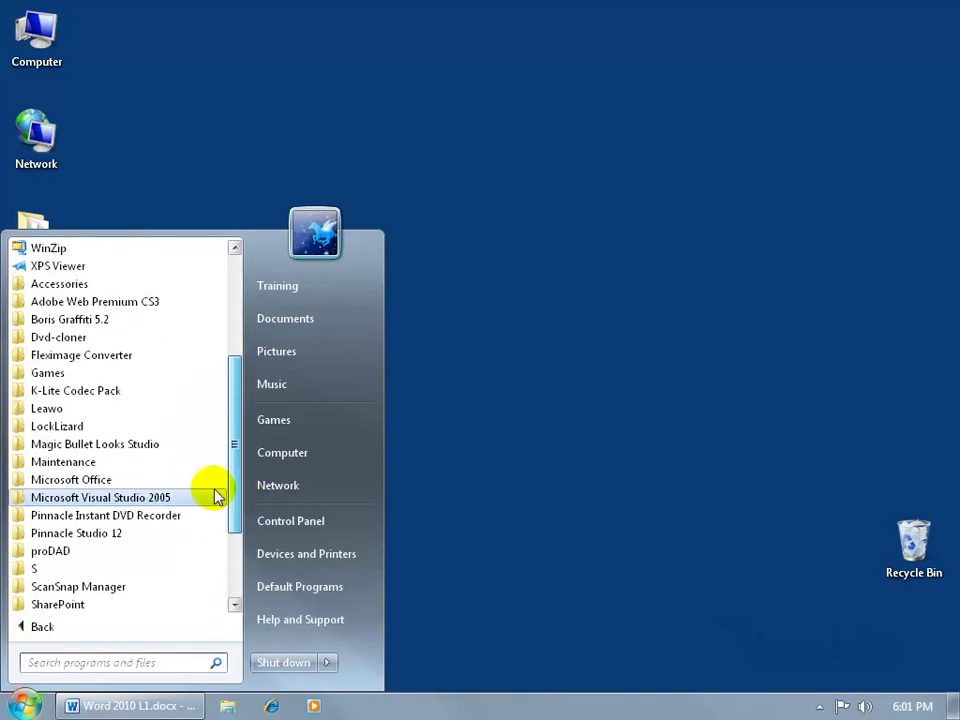
left_click(117, 480)
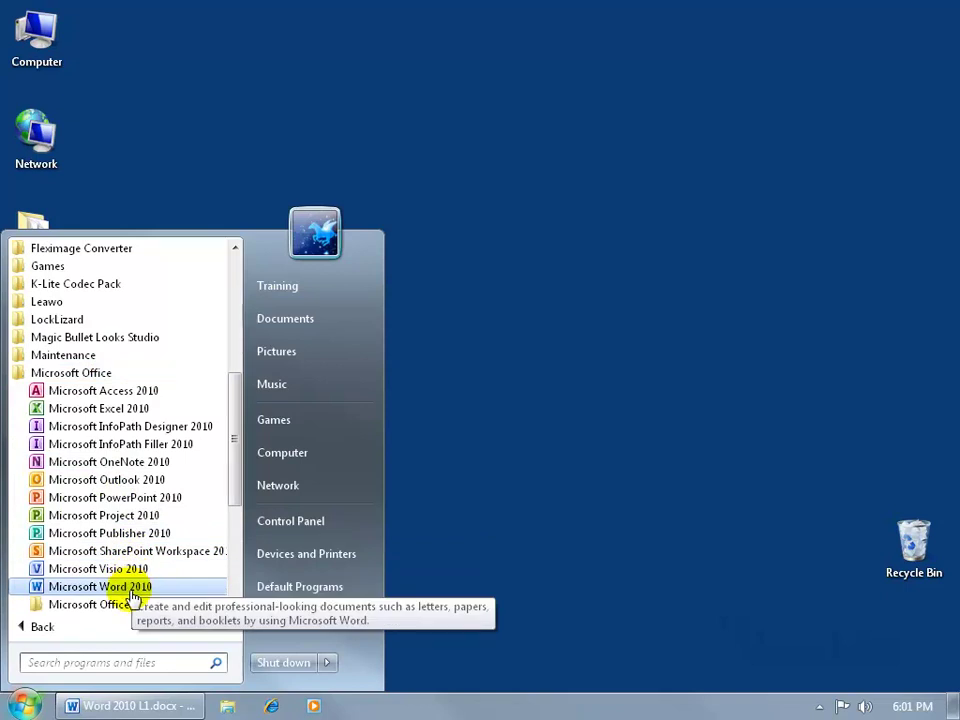
left_click(558, 438)
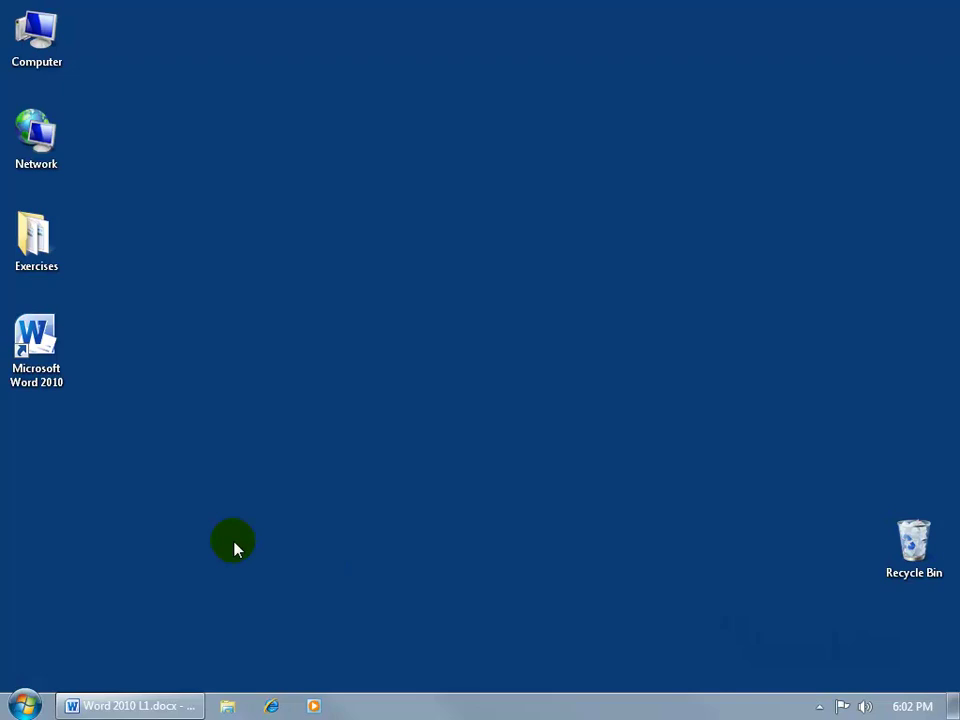
Launch Word 2010 from its desktop shortcut, opening blank Document2
double_click(40, 335)
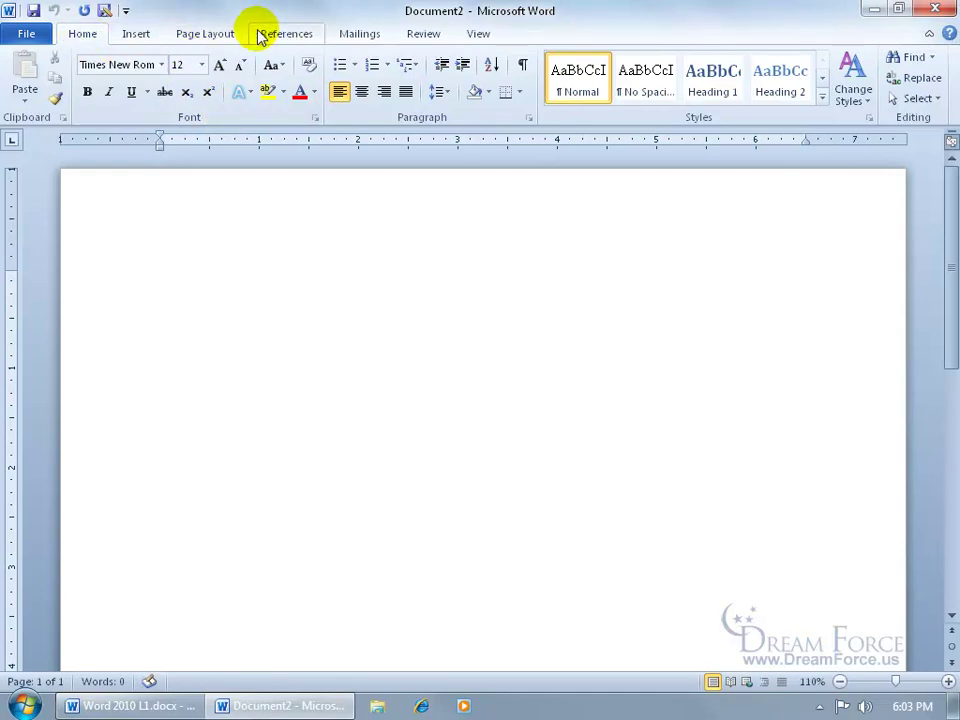
left_click(136, 33)
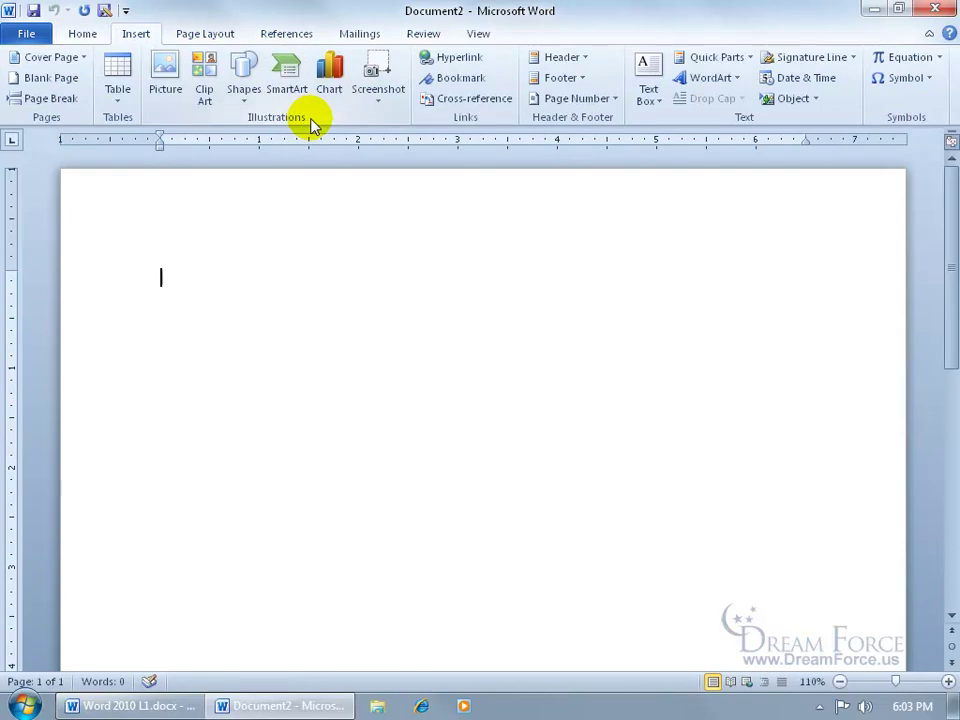
left_click(86, 35)
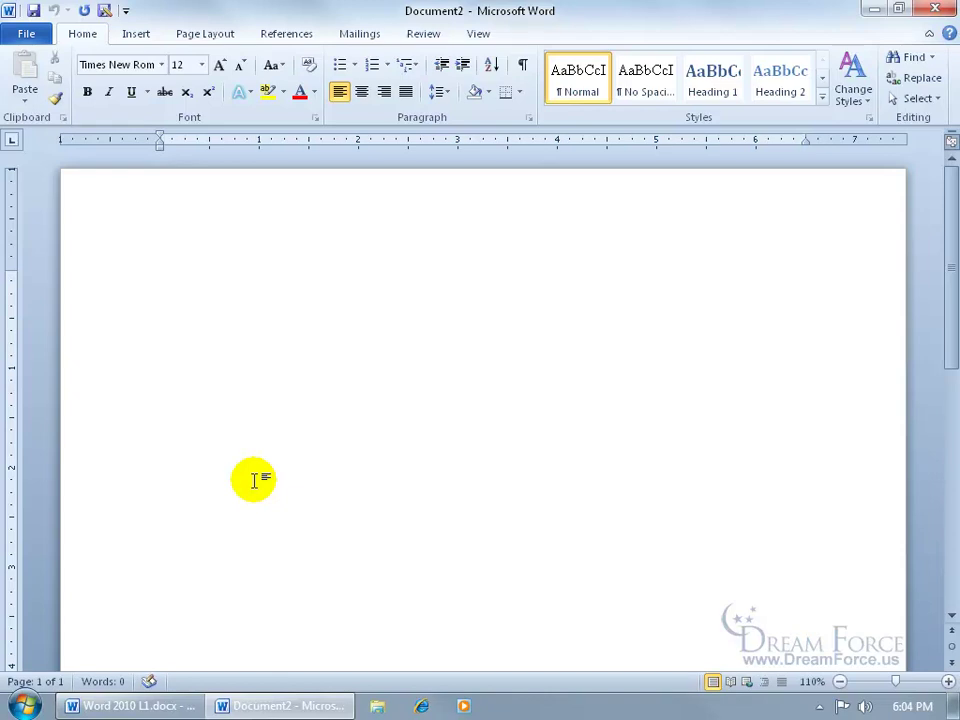
left_click(136, 40)
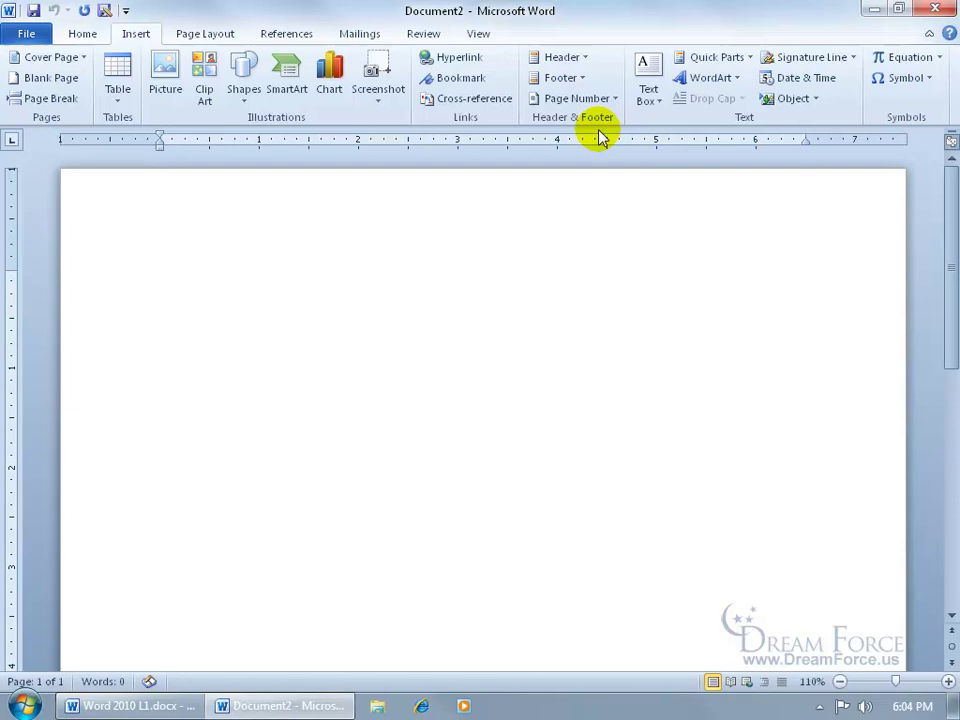
left_click(200, 36)
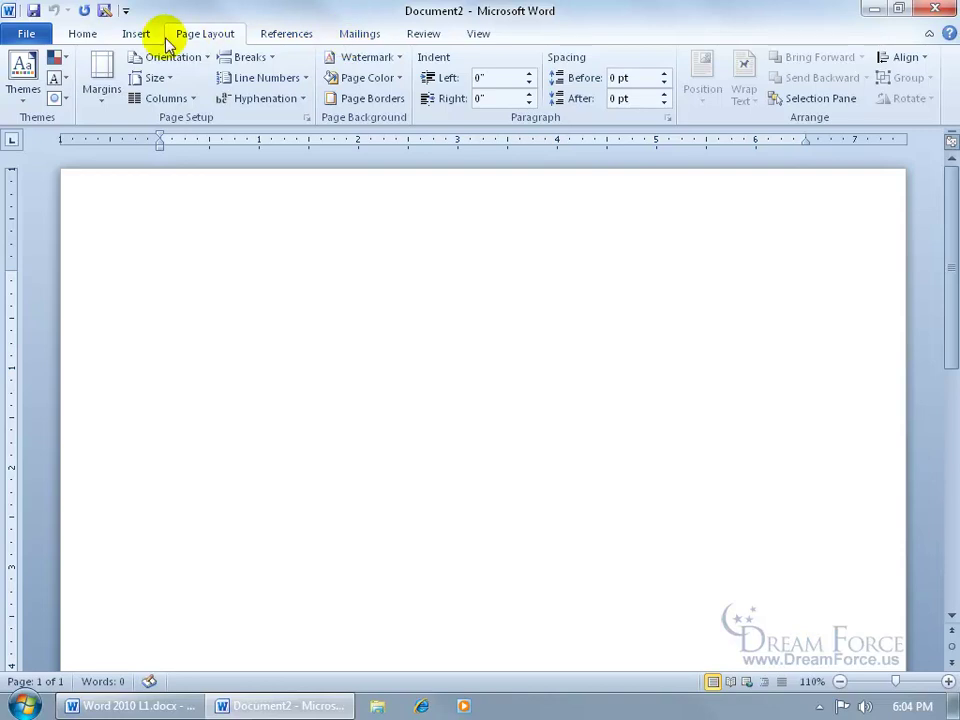
left_click(90, 40)
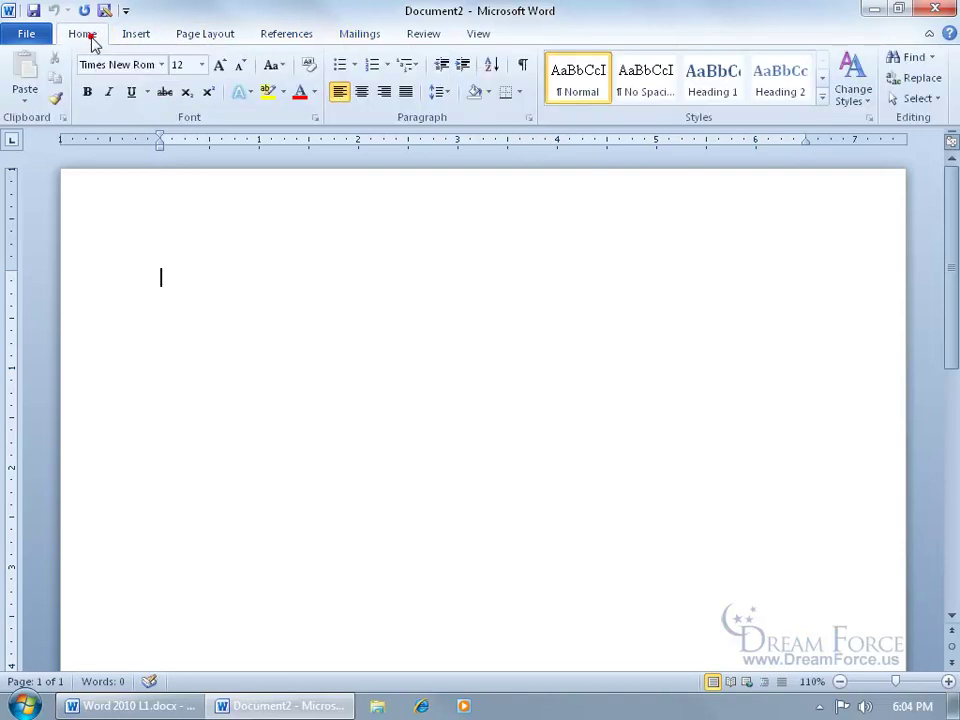
left_click(316, 118)
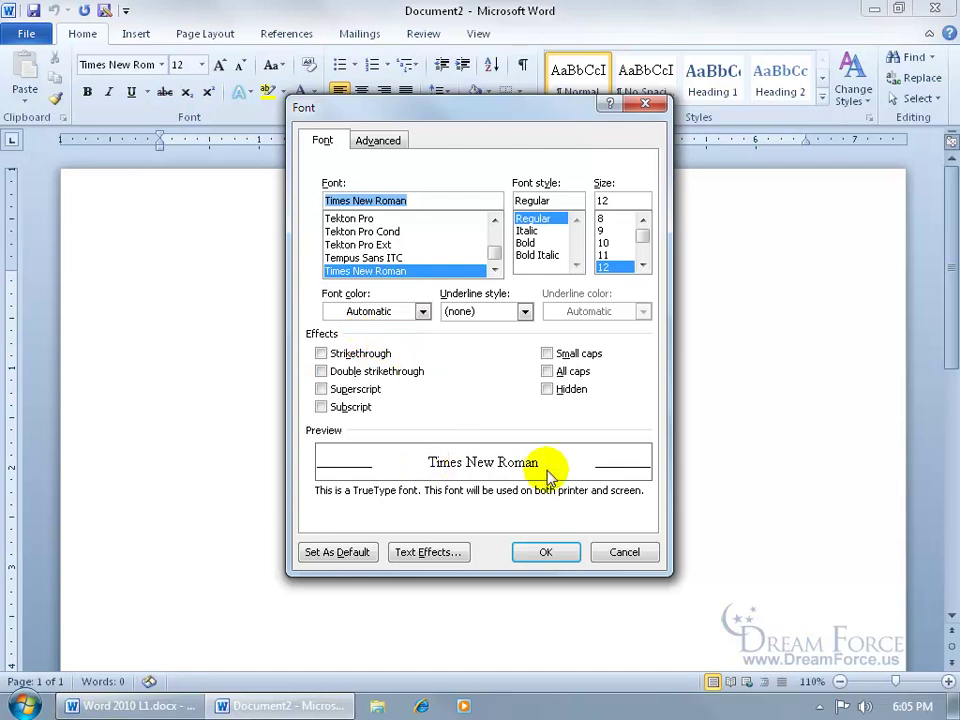
left_click(548, 371)
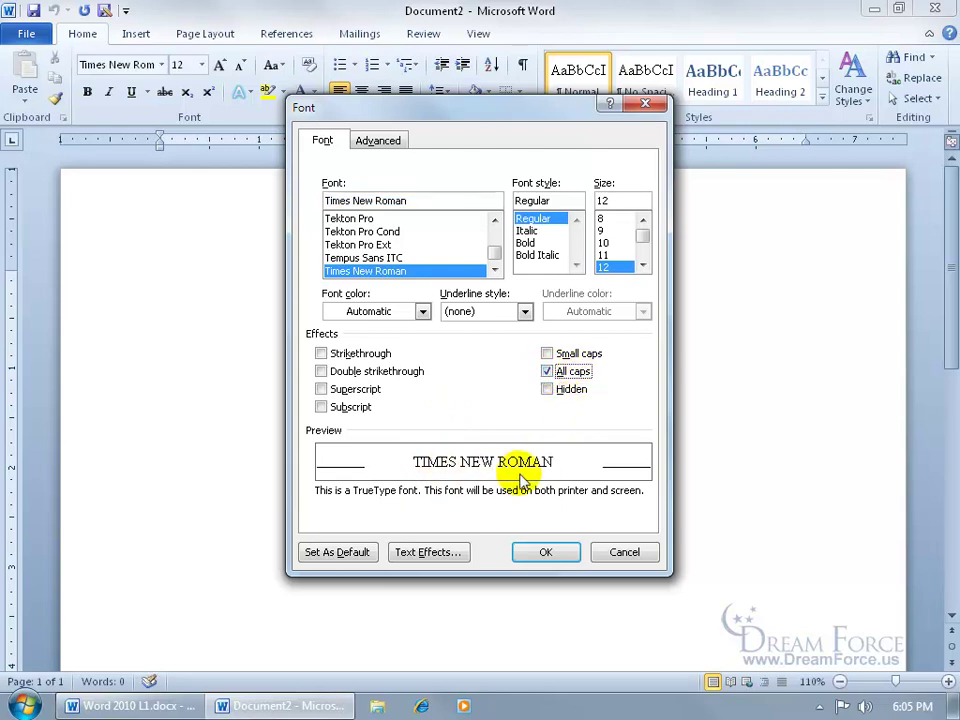
left_click(548, 371)
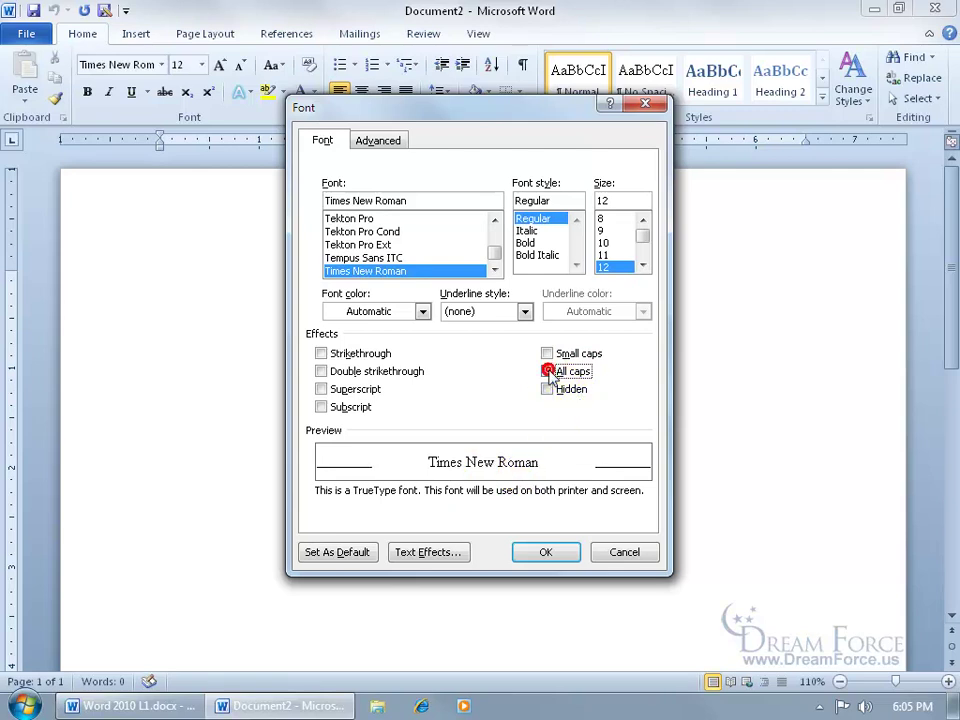
left_click(624, 544)
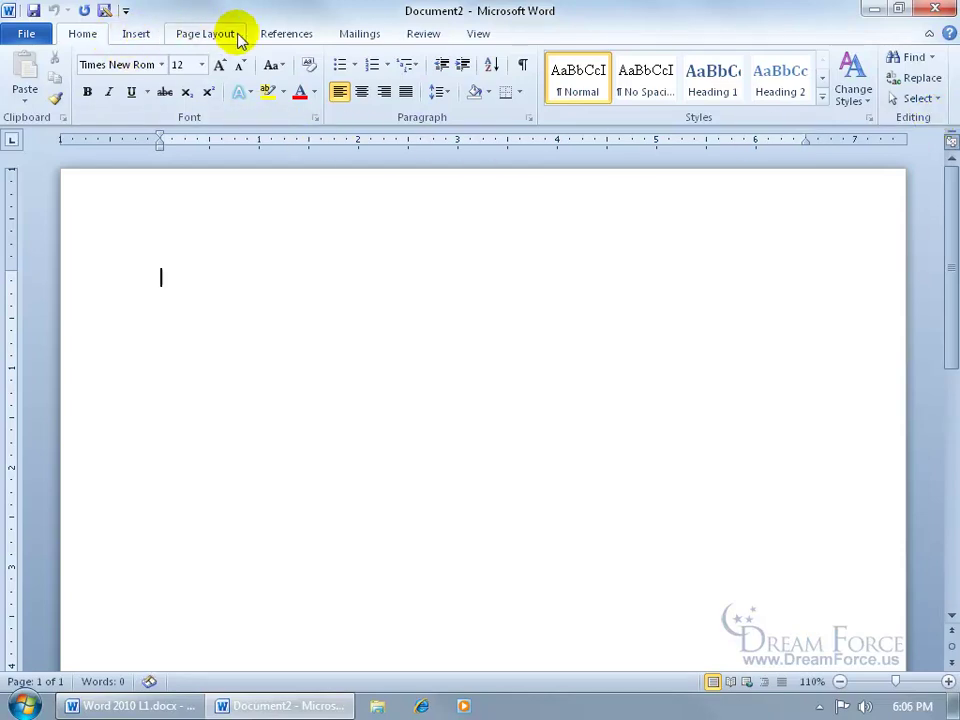
Glance at the Insert and Page Layout ribbons, then show the File view's Recent page
left_click(139, 36)
left_click(205, 36)
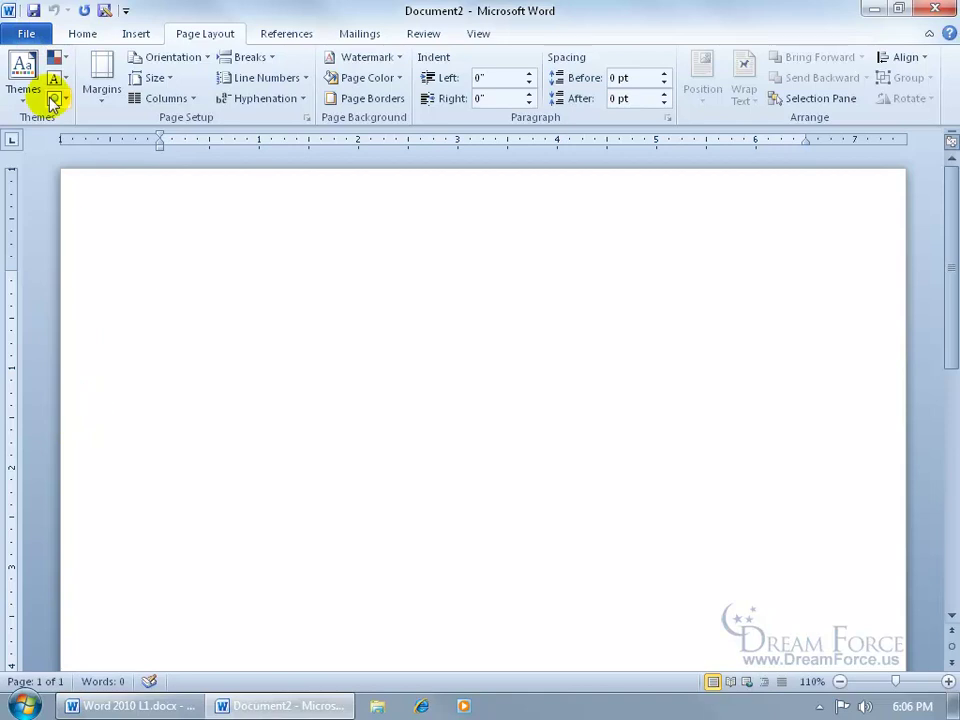
left_click(30, 38)
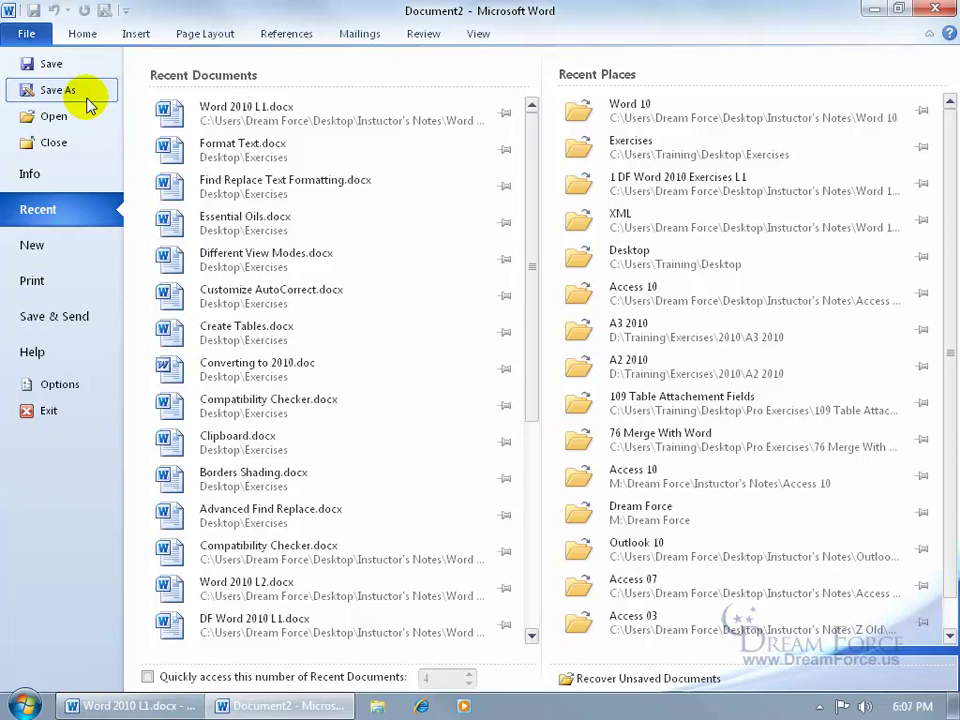
left_click(26, 34)
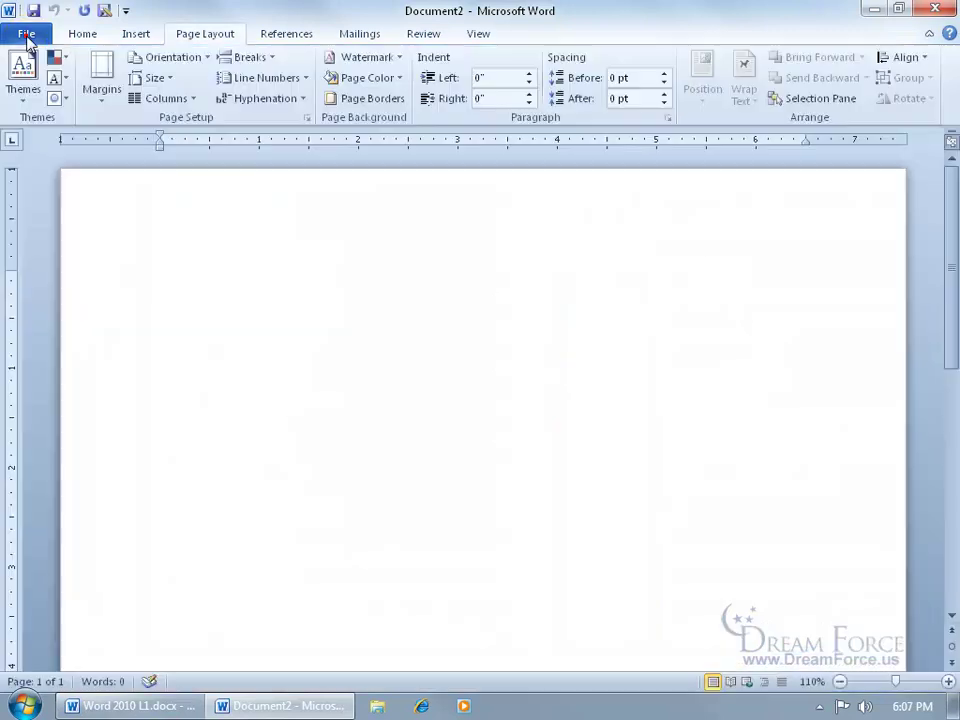
left_click(80, 33)
left_click(29, 36)
left_click(29, 36)
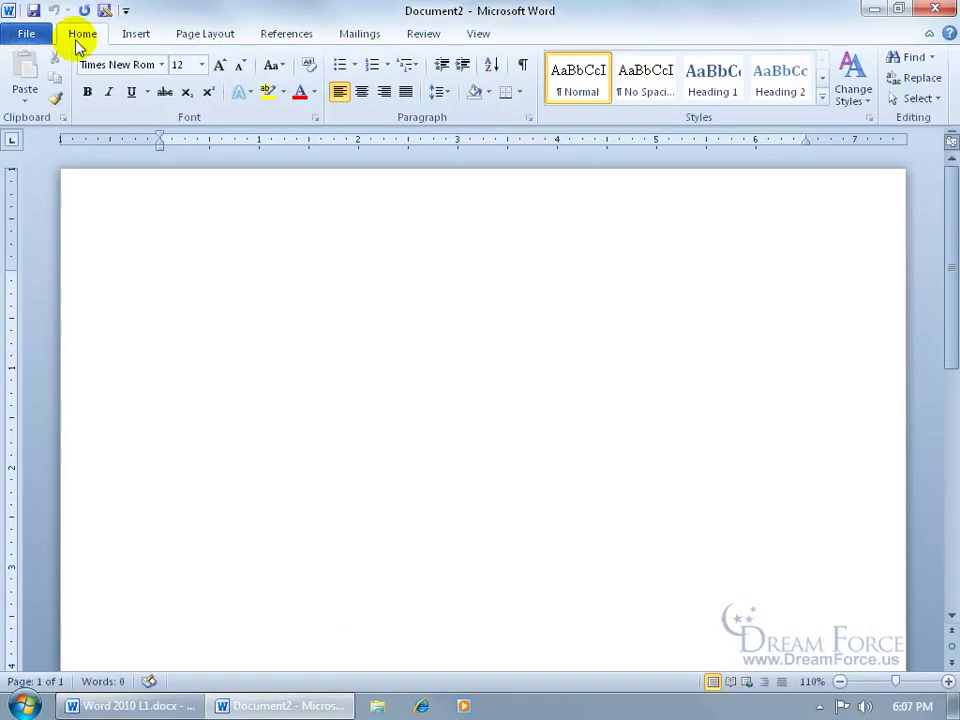
left_click(27, 38)
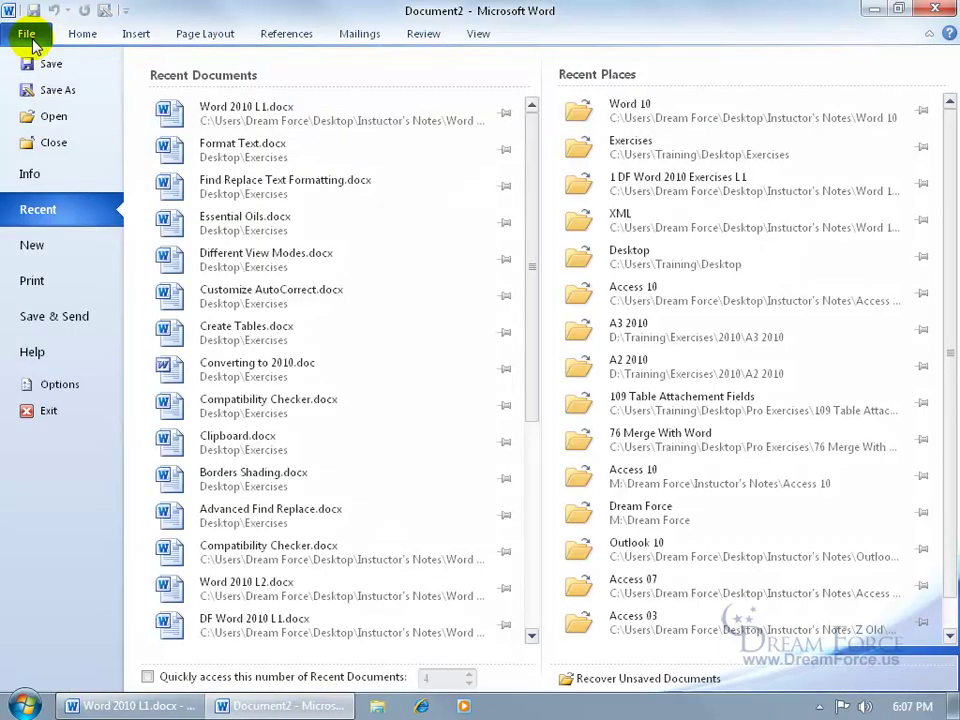
left_click(204, 34)
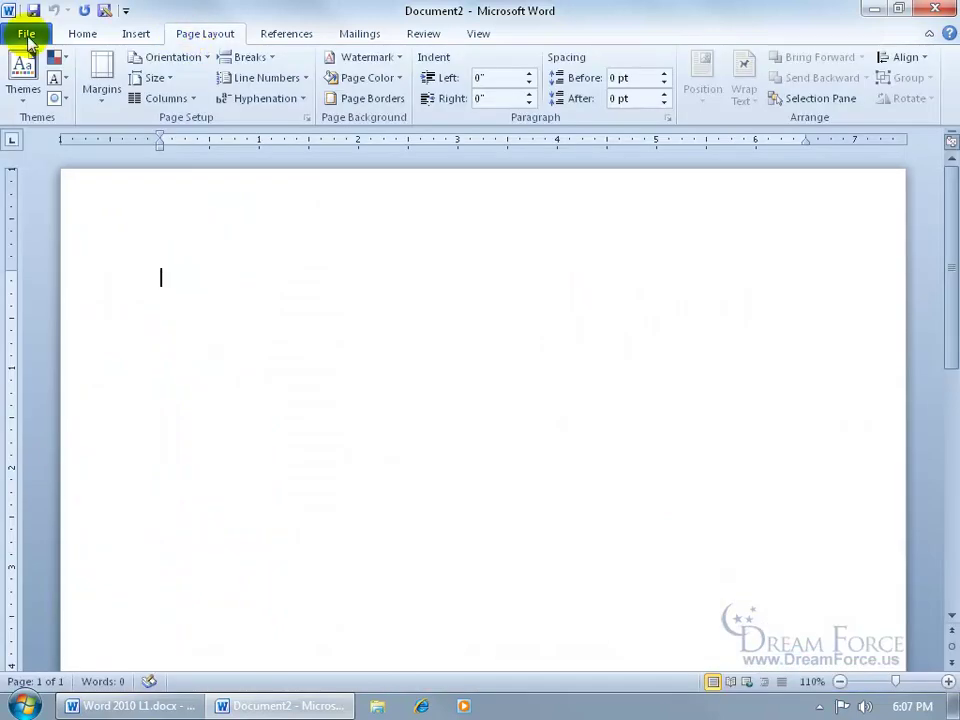
left_click(80, 34)
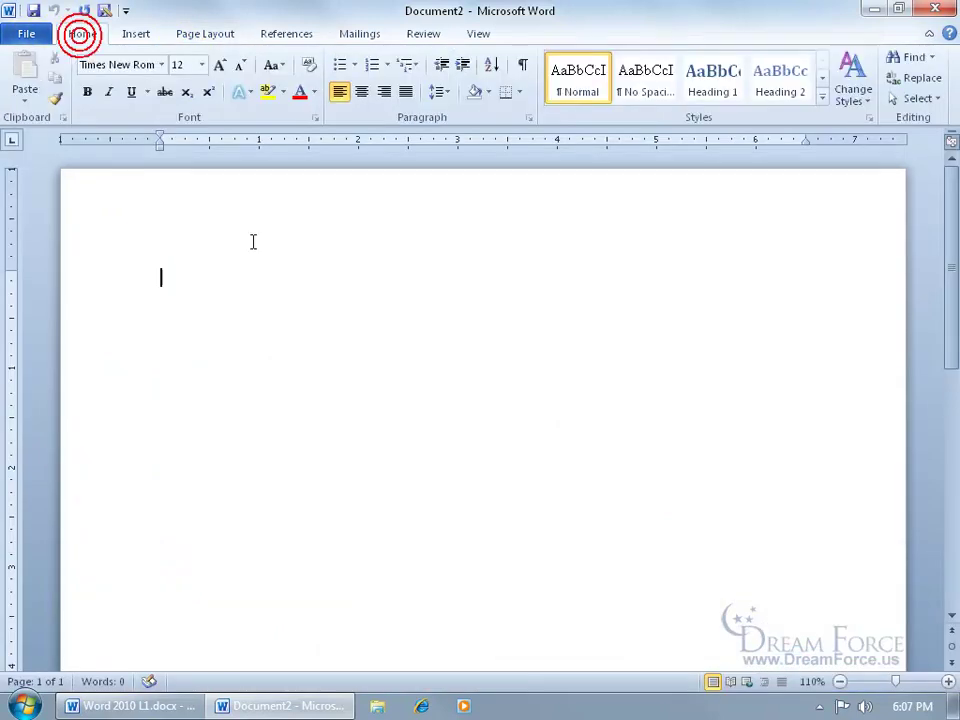
left_click(950, 143)
left_click(950, 143)
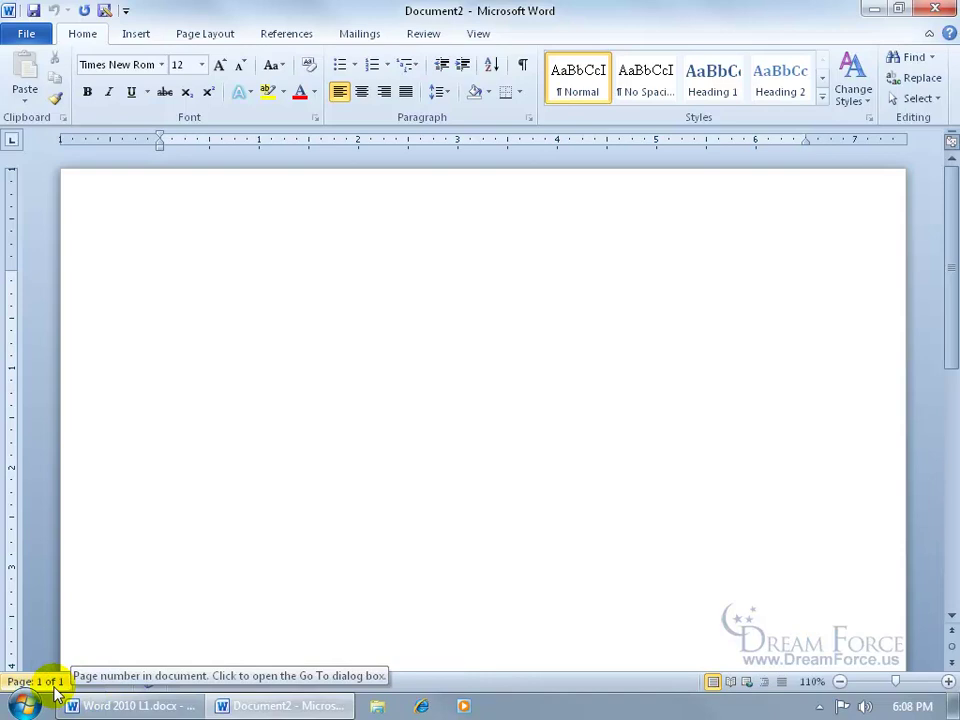
right_click(220, 685)
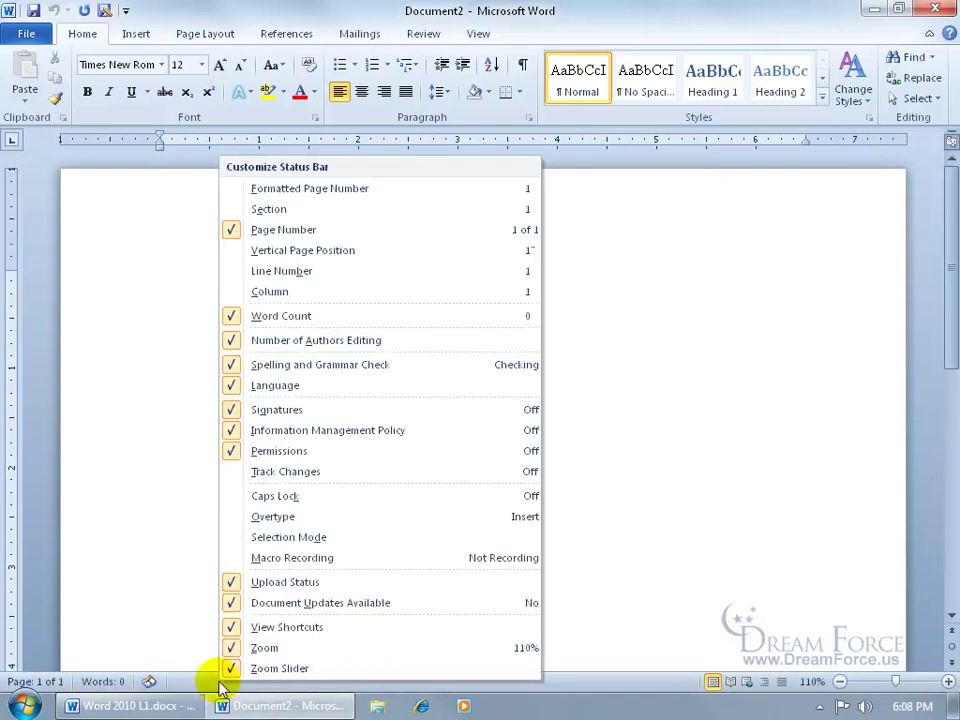
left_click(236, 230)
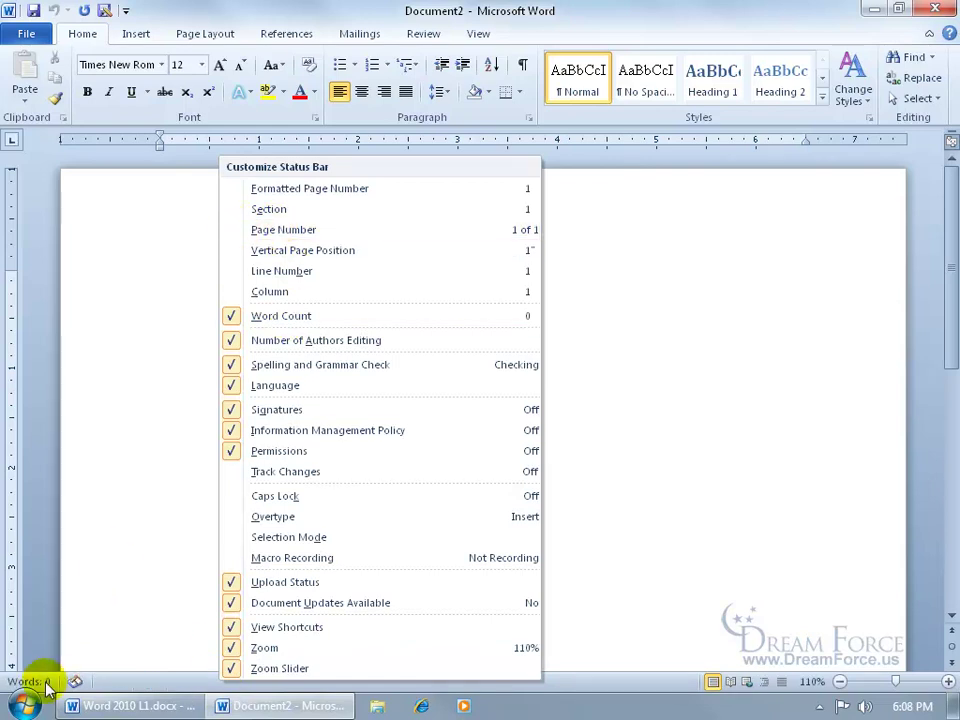
left_click(260, 232)
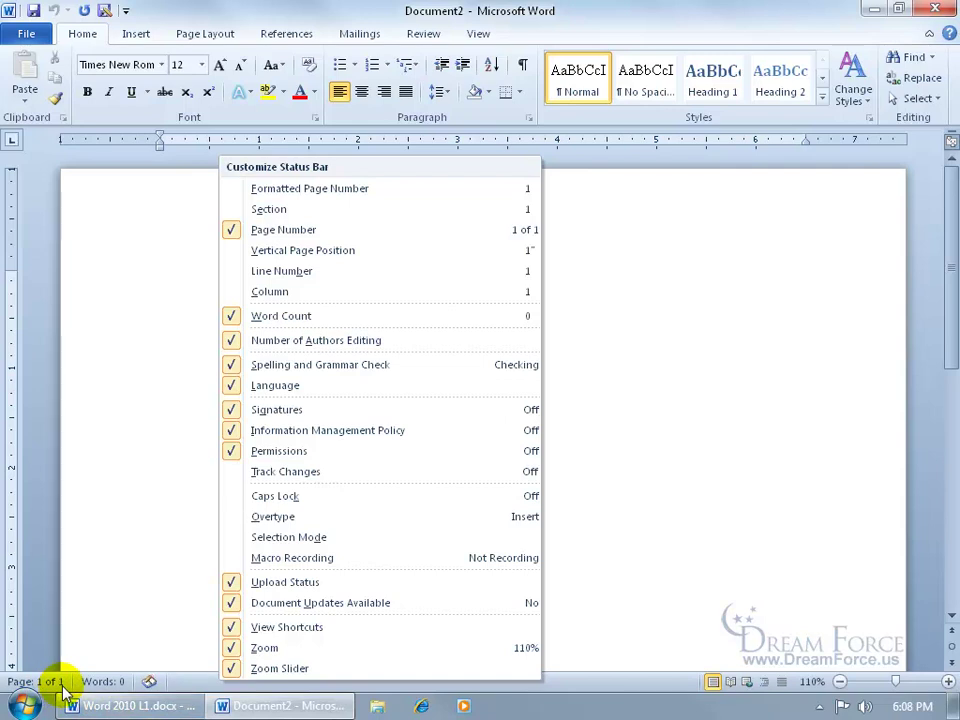
left_click(583, 536)
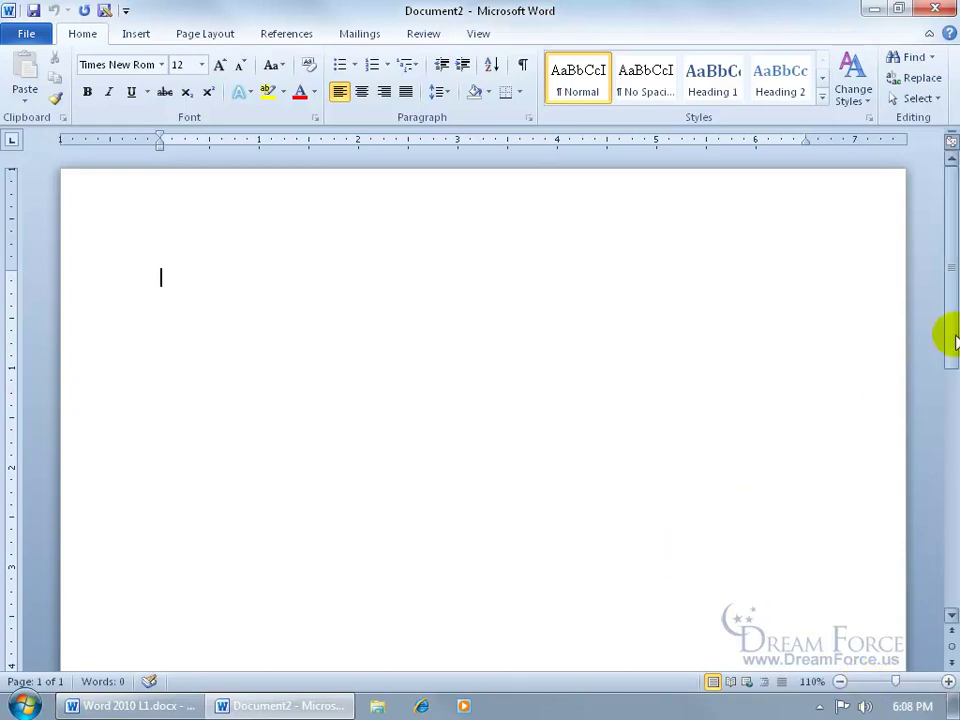
left_click_drag(954, 259, 956, 180)
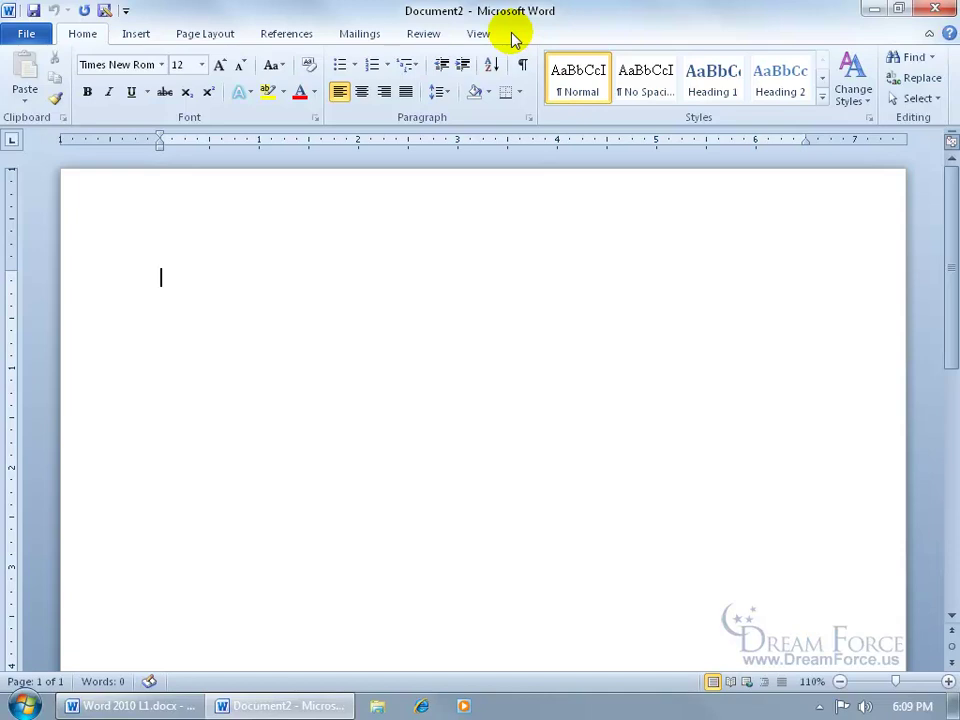
Draw an Arrow shape from Insert > Shapes diagonally from upper left toward page centre
left_click(130, 36)
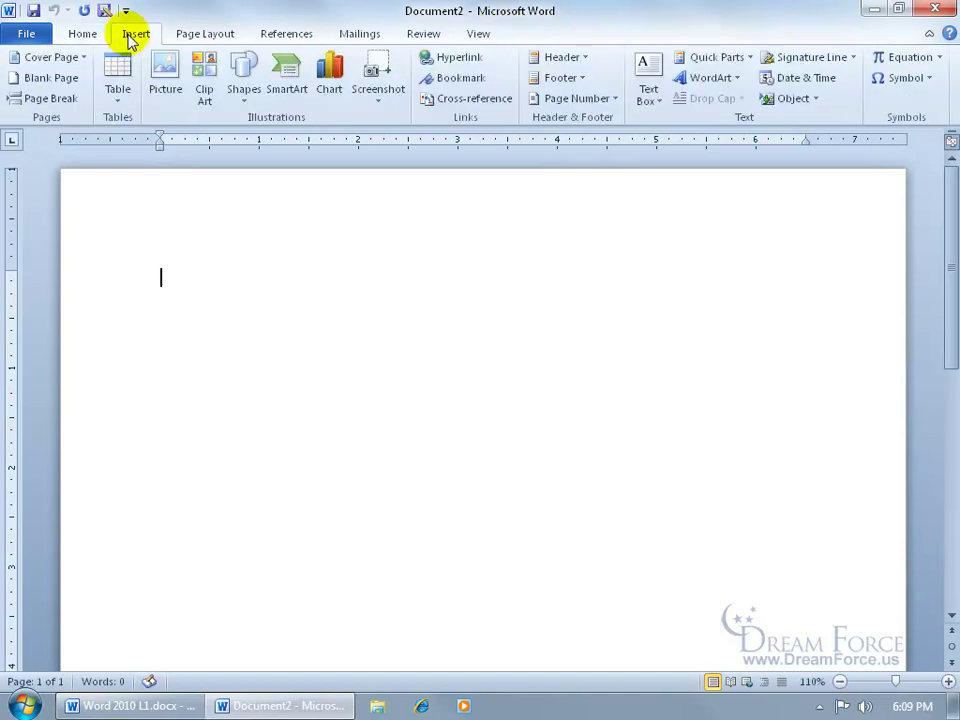
left_click(245, 89)
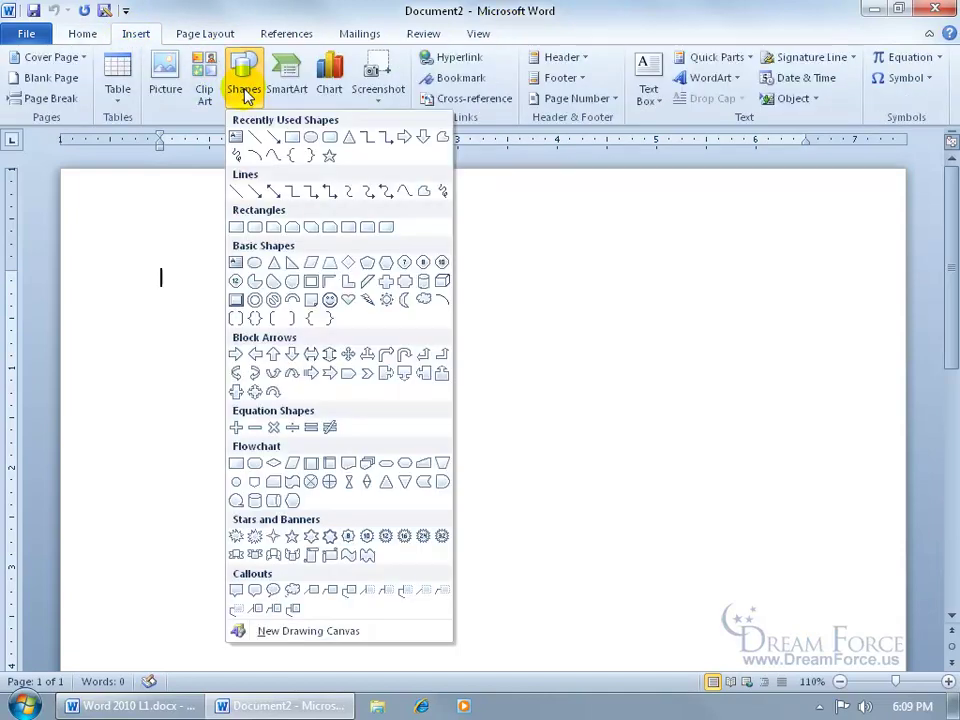
left_click(278, 141)
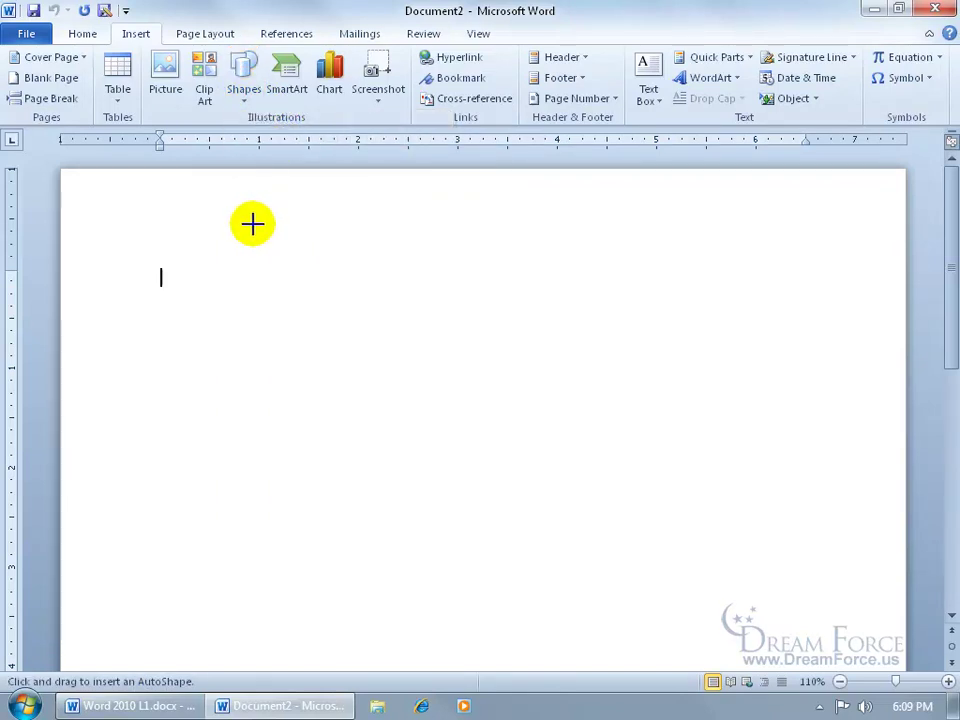
left_click_drag(252, 223, 433, 384)
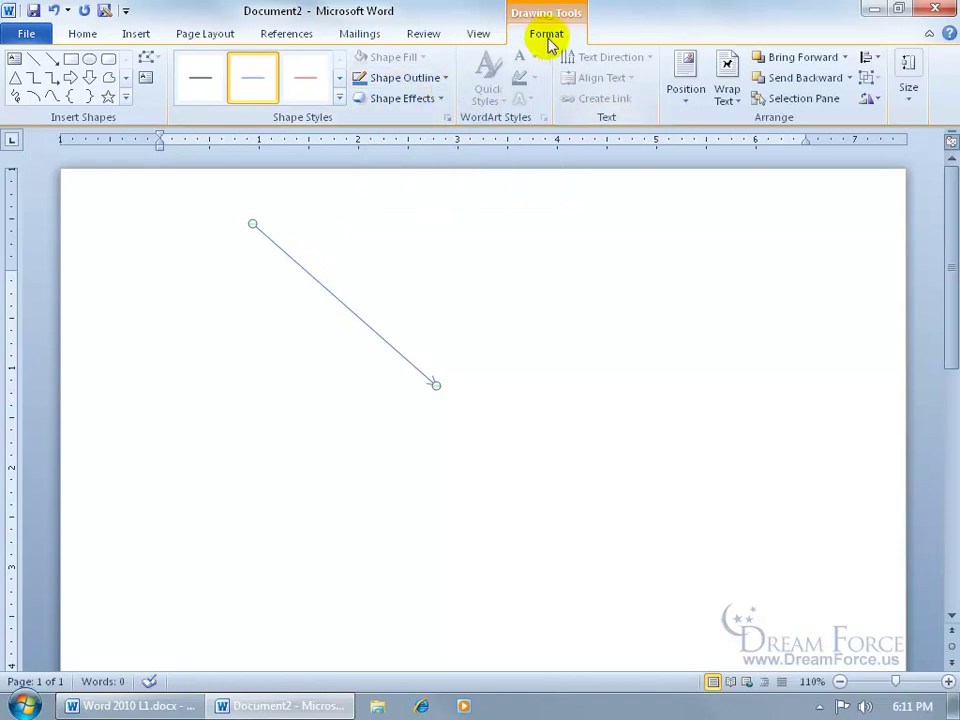
Reselect the diagonal arrow line and delete it, leaving Document2's page empty
left_click(478, 33)
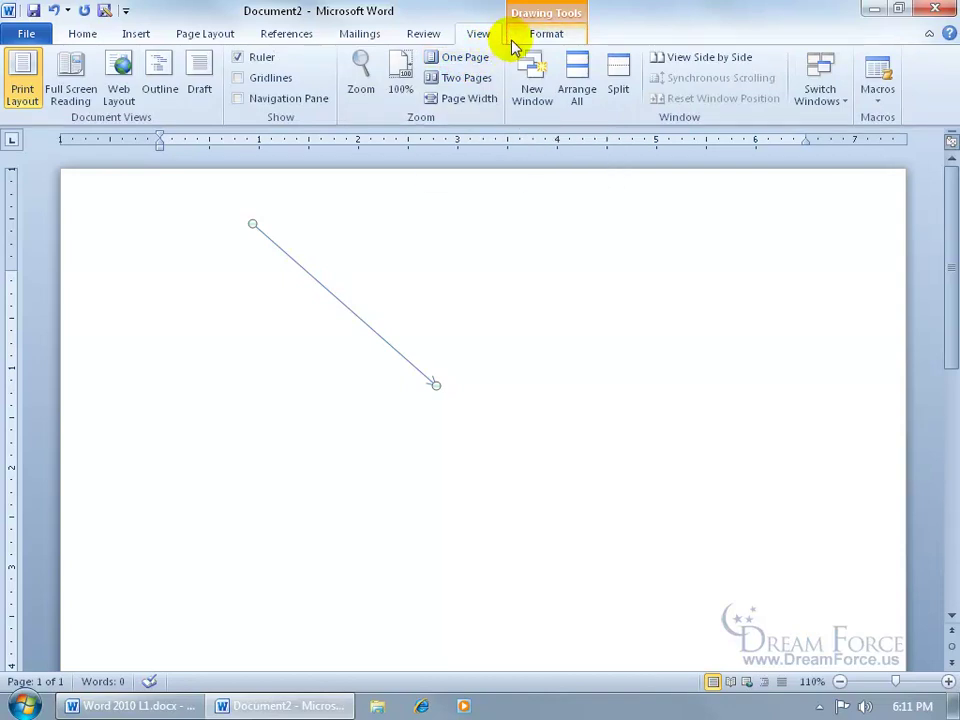
left_click(434, 255)
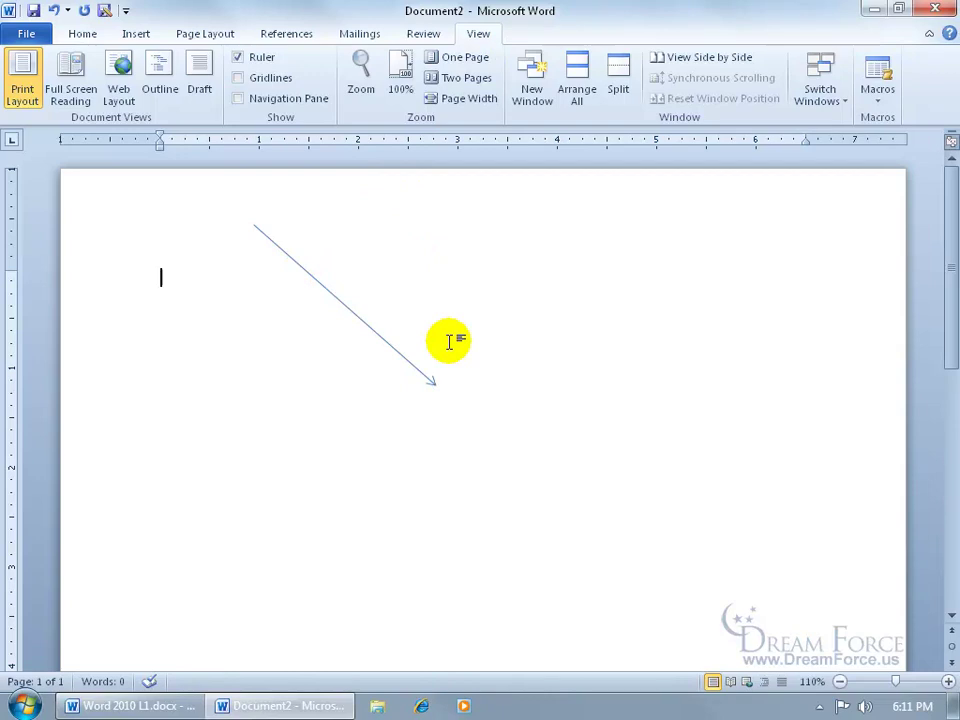
left_click(393, 347)
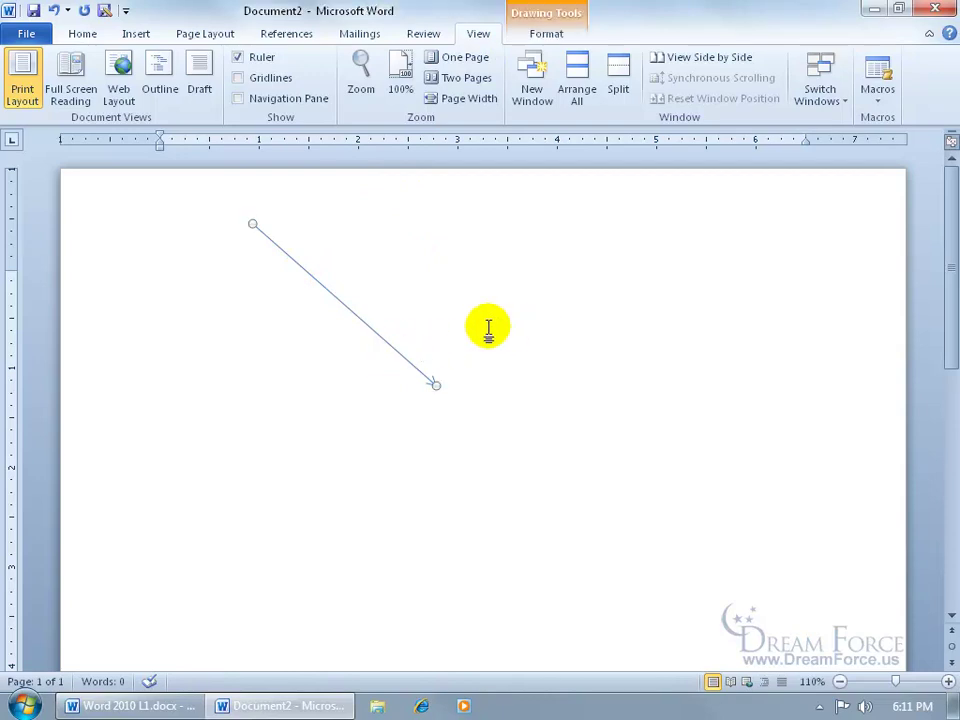
key("Delete")
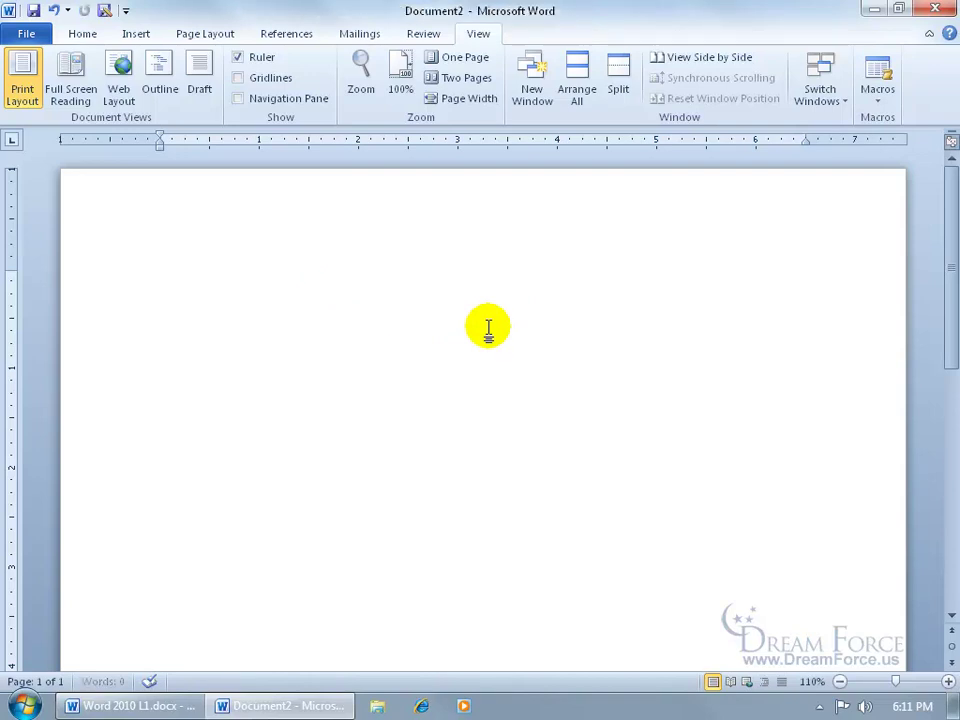